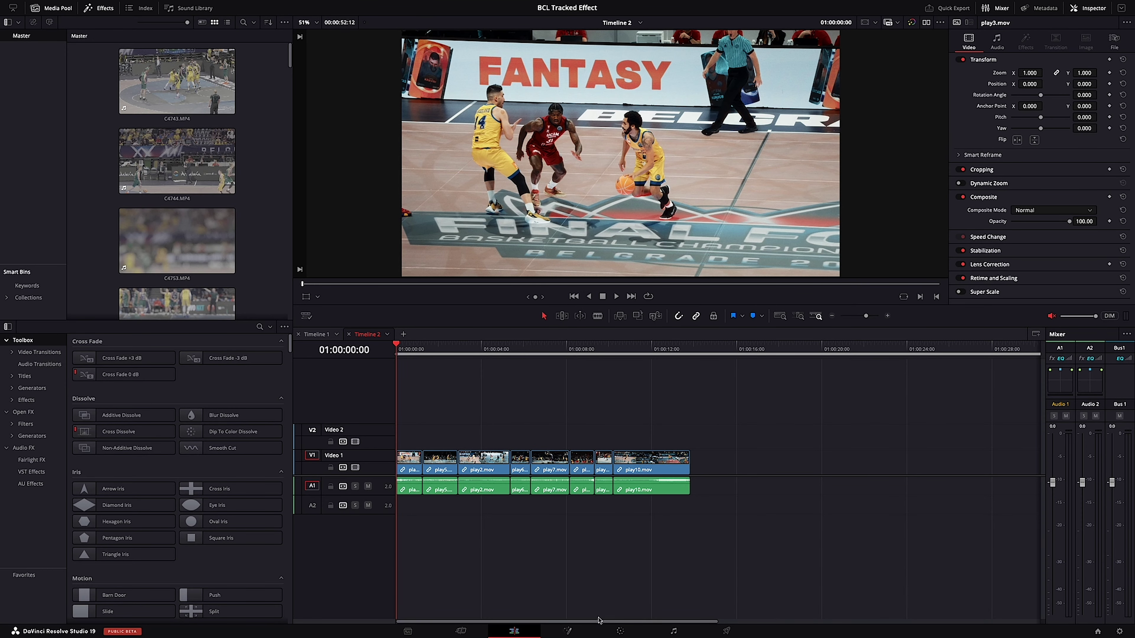
key(space)
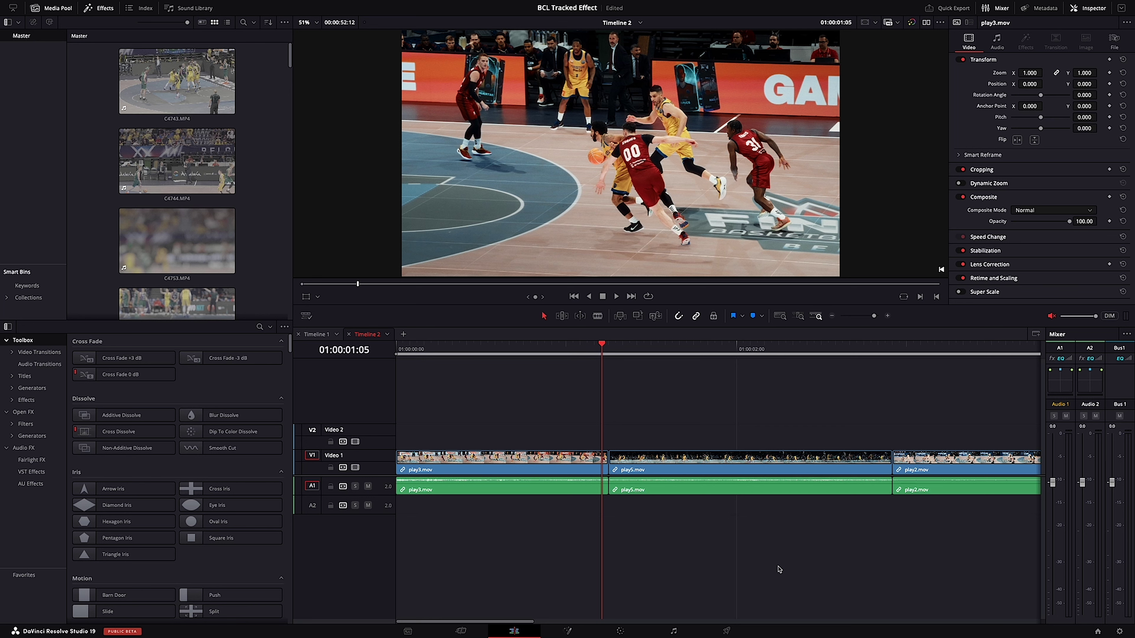
key(Left)
key(Left)
key(Left)
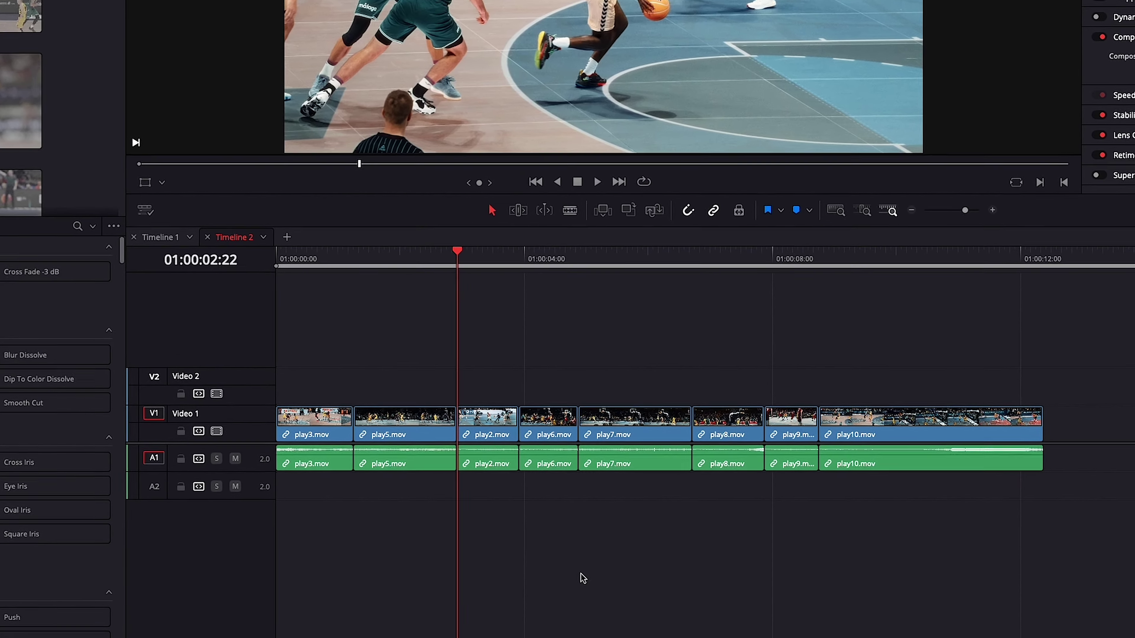
Move play2, play6, play7 and play8.mov from V1/A1 up onto V2/A2.
drag(466, 404, 466, 367)
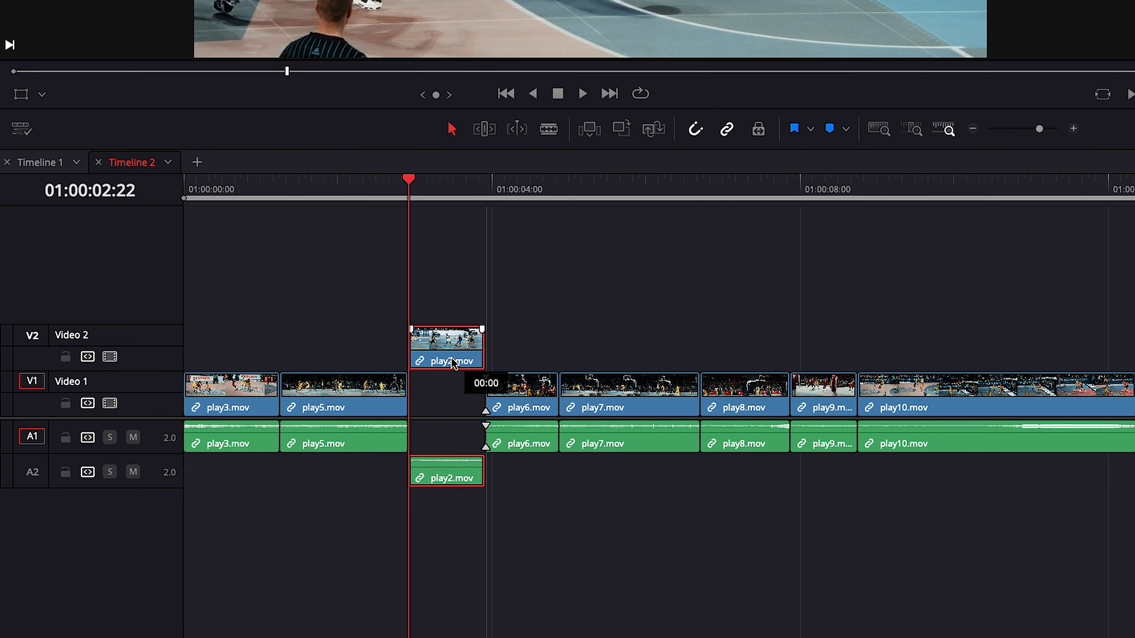
drag(540, 397, 541, 353)
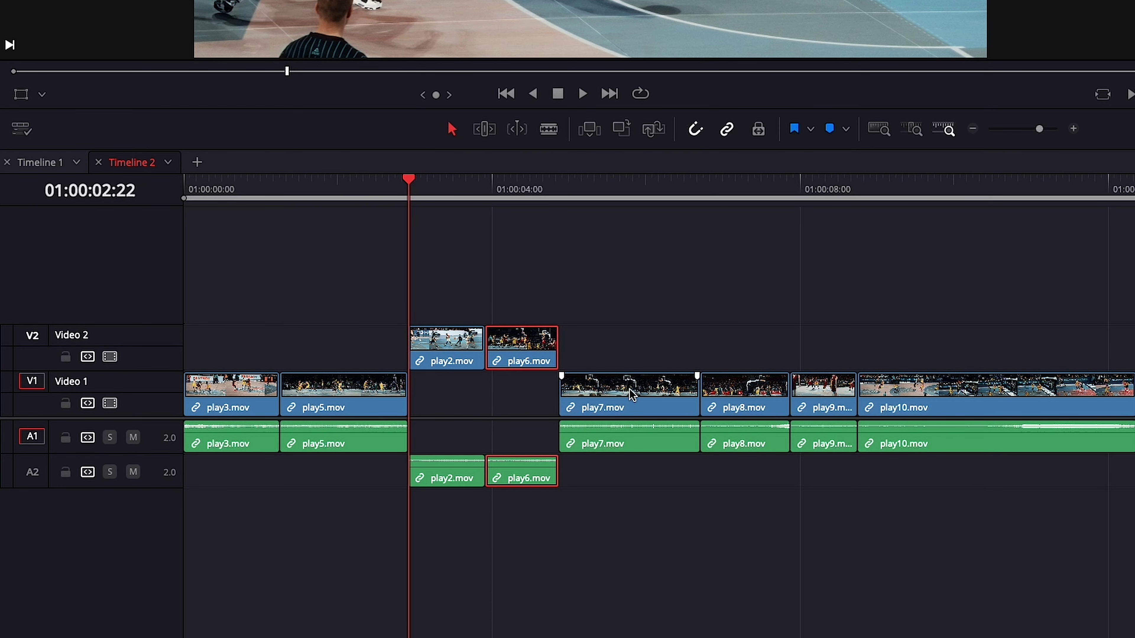
drag(632, 388, 634, 351)
drag(751, 387, 754, 340)
Play the timeline to review the edit, then stop on play8.mov's last frame.
click(927, 322)
key(space)
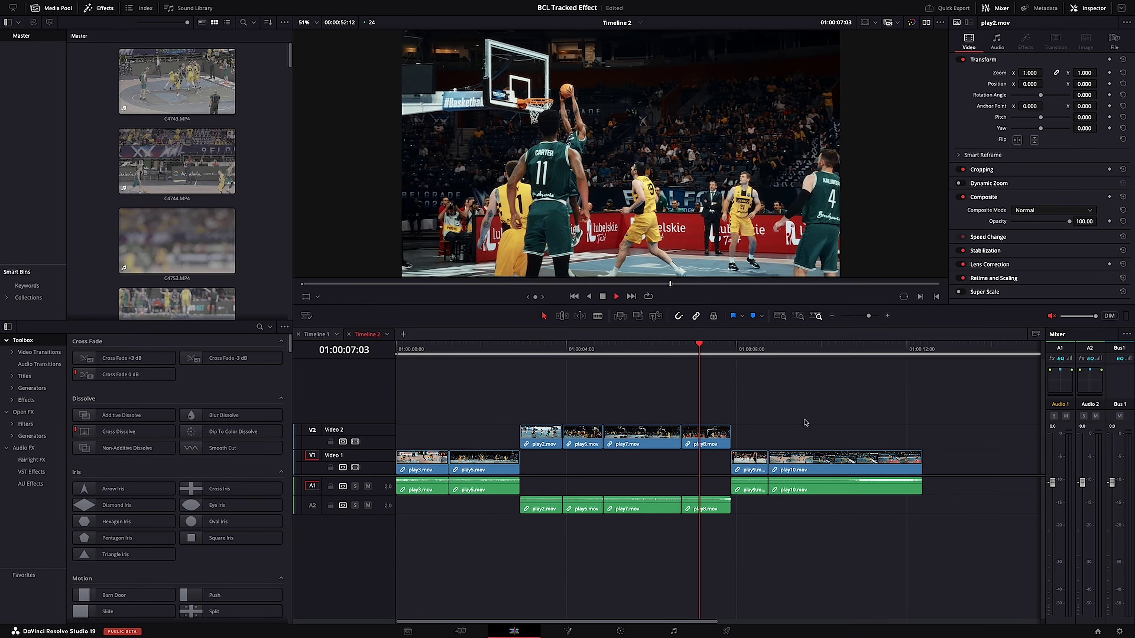
key(space)
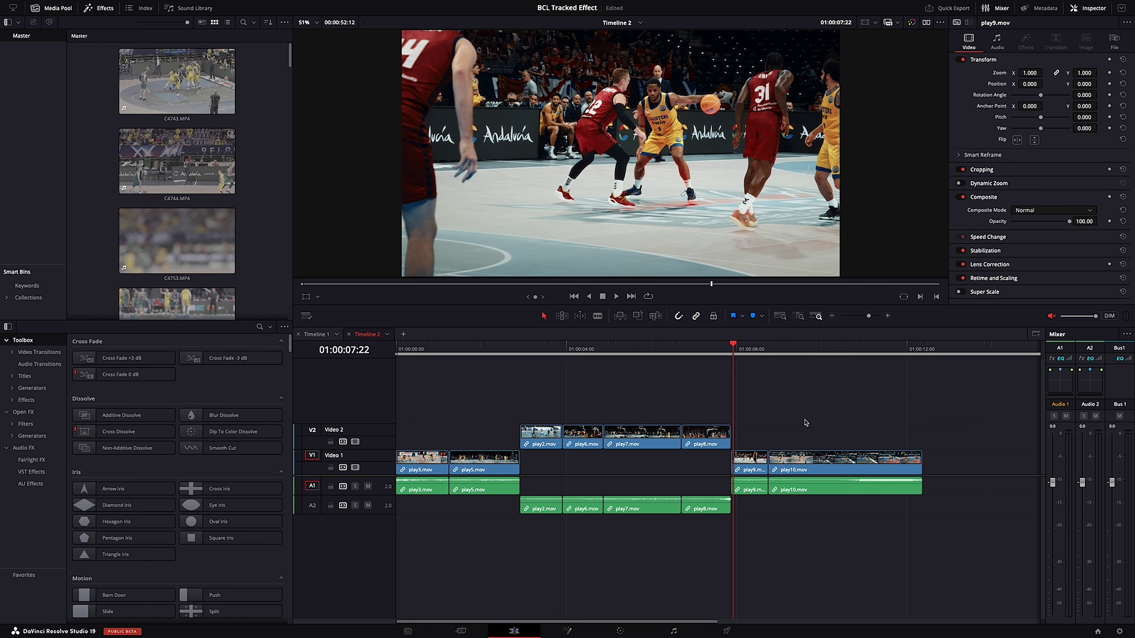
key(Left)
key(Left)
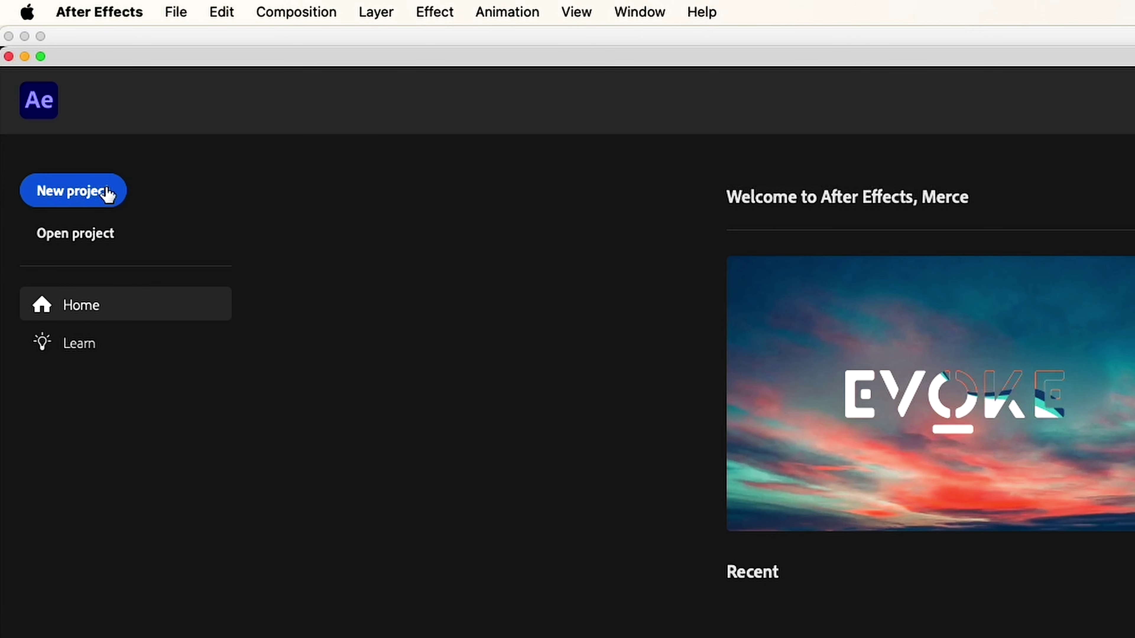
Create a new project with a composition 'Crazy Ball Tracking Effect' lasting 0:00:20:00.
click(102, 198)
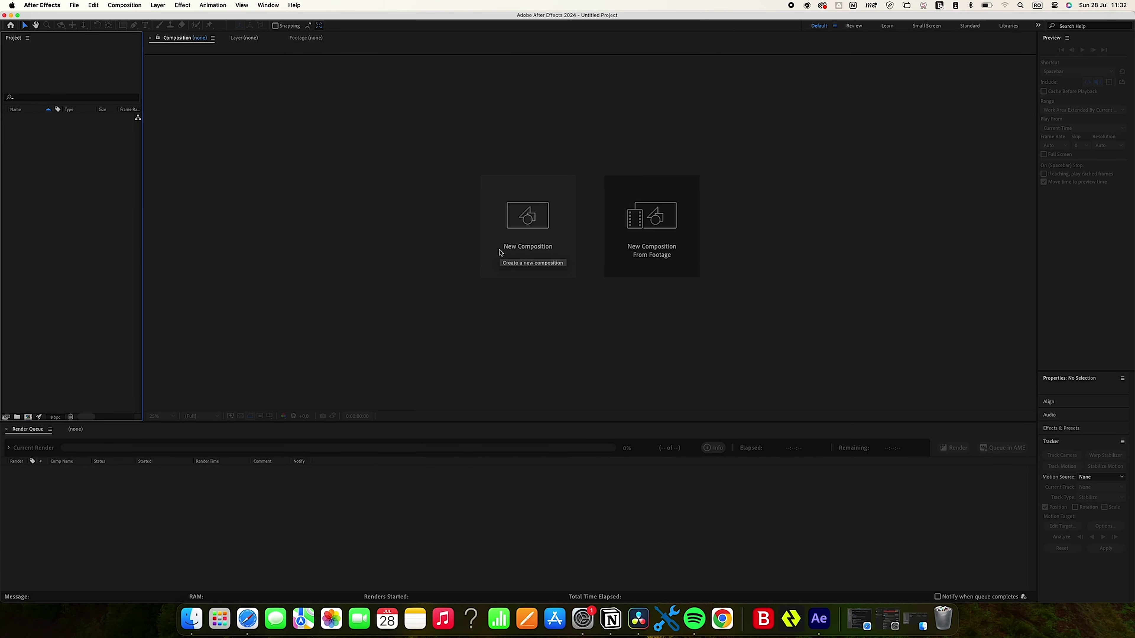
click(514, 237)
text(Crazy Ball Tracking Effect)
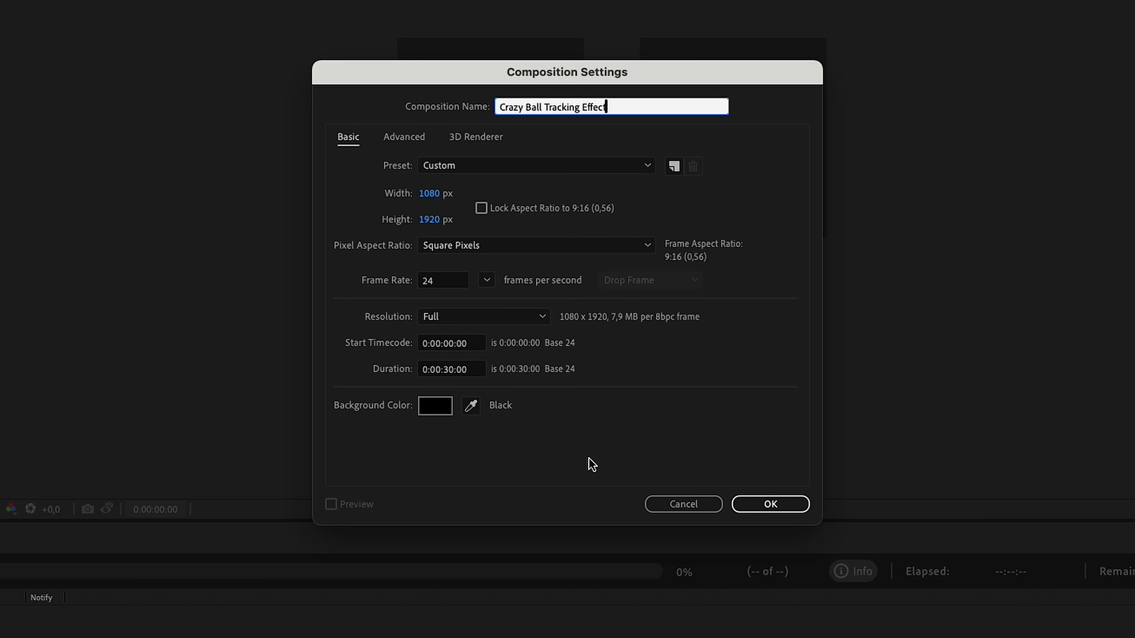
double_click(449, 370)
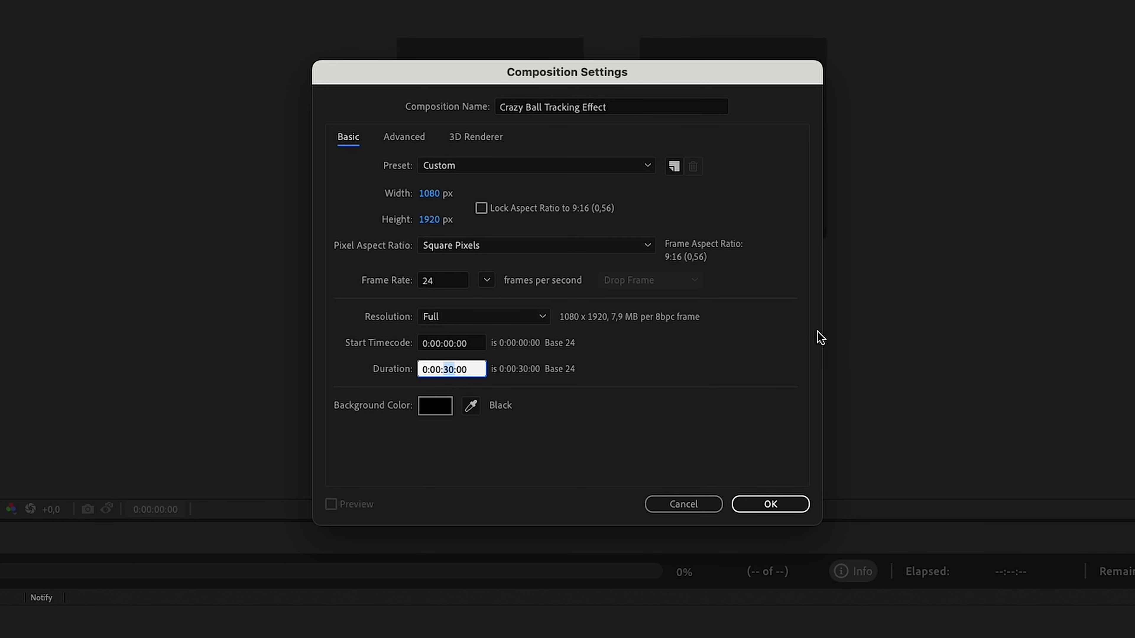
text(20)
click(594, 411)
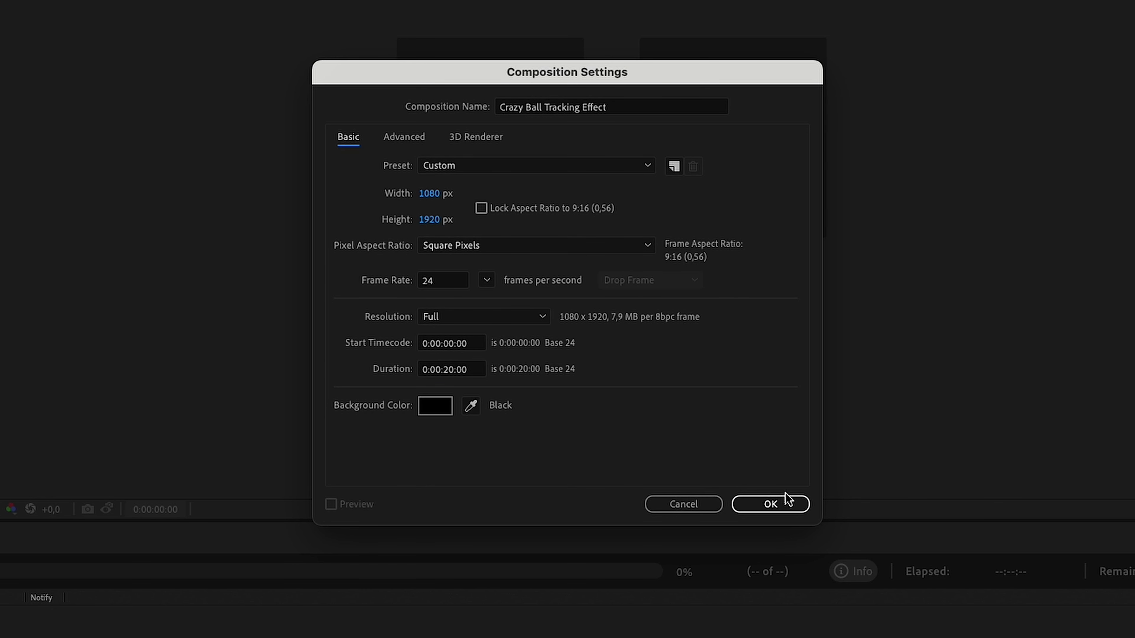
click(765, 501)
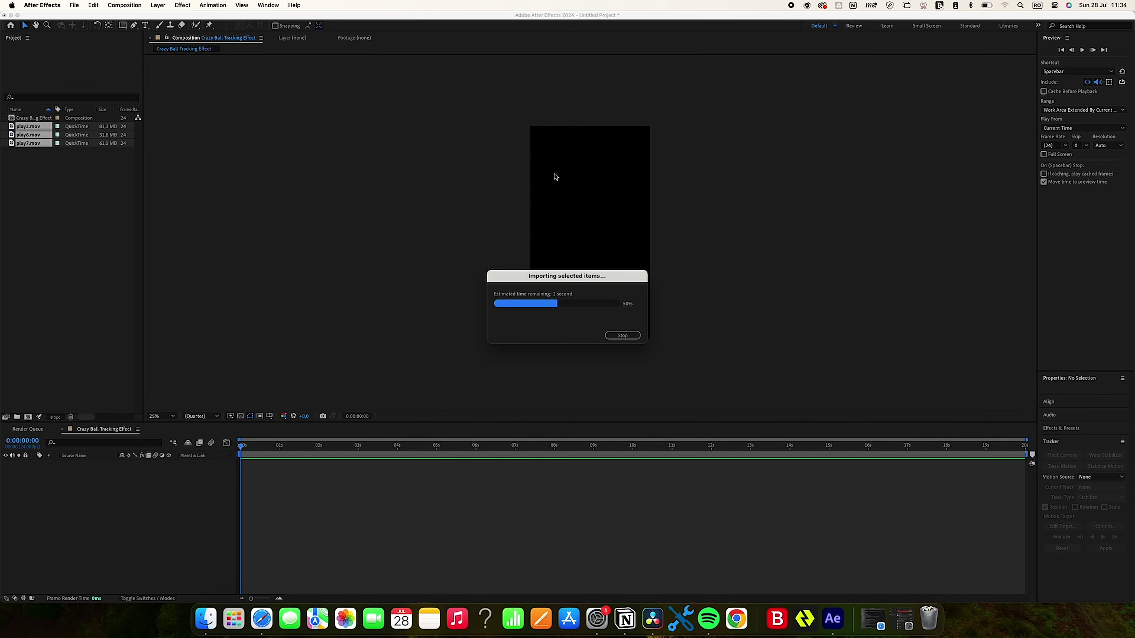
Sequence the play6, play7 and play8.mov layers to start one after another.
drag(263, 471, 464, 488)
click(215, 530)
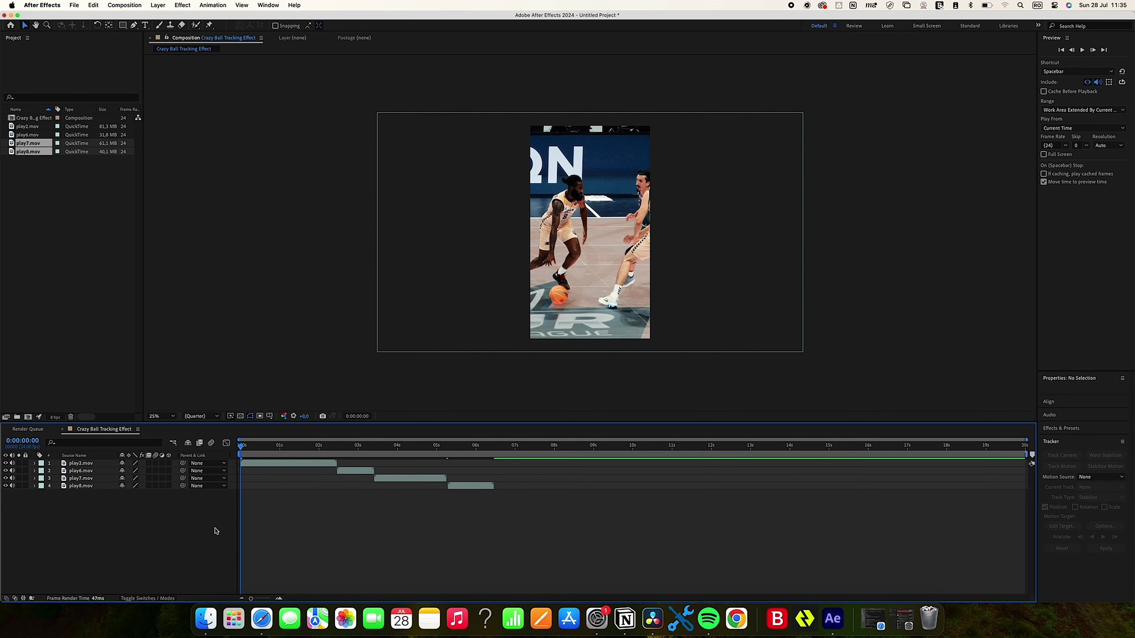
key(=)
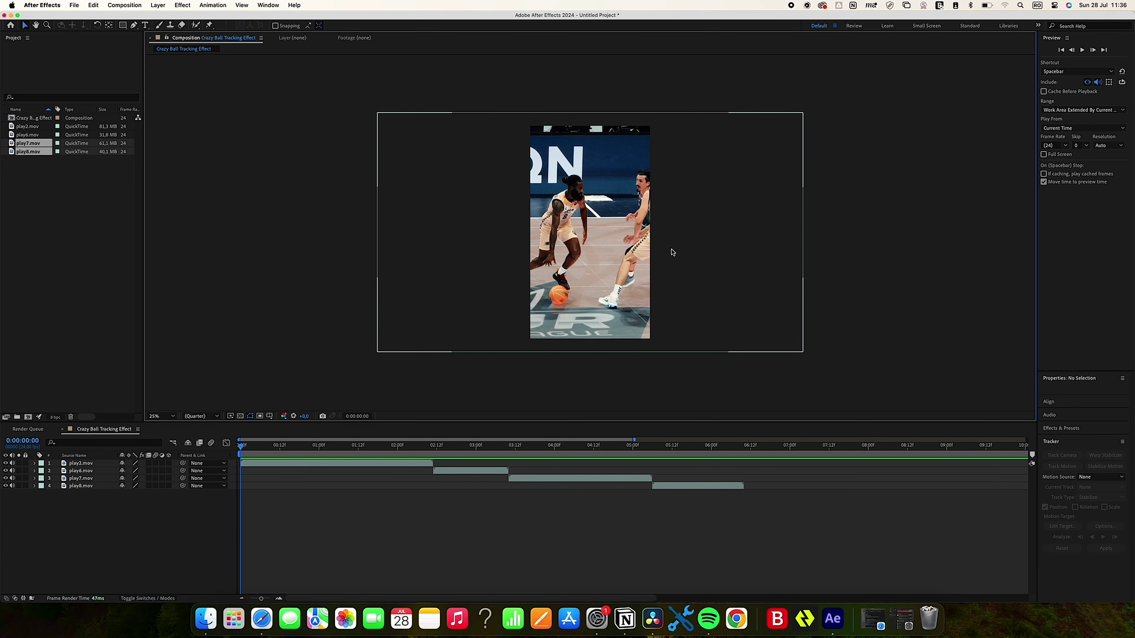
Scale play2.mov down to 90% and shift it right to position 808, 960.
click(786, 352)
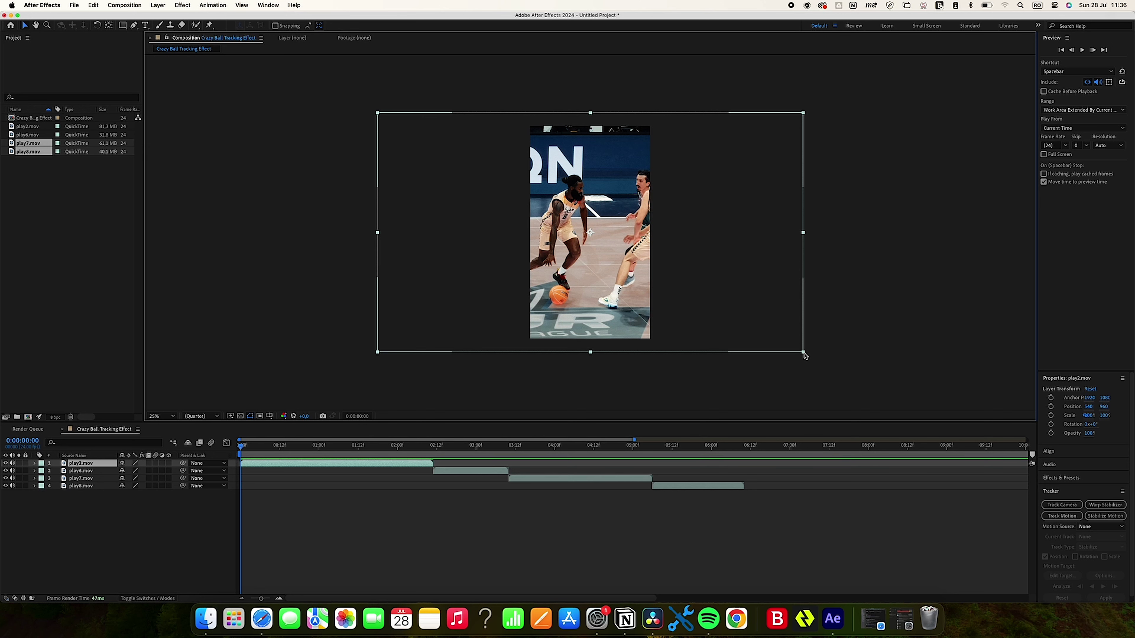
click(801, 355)
click(795, 353)
drag(800, 354, 760, 341)
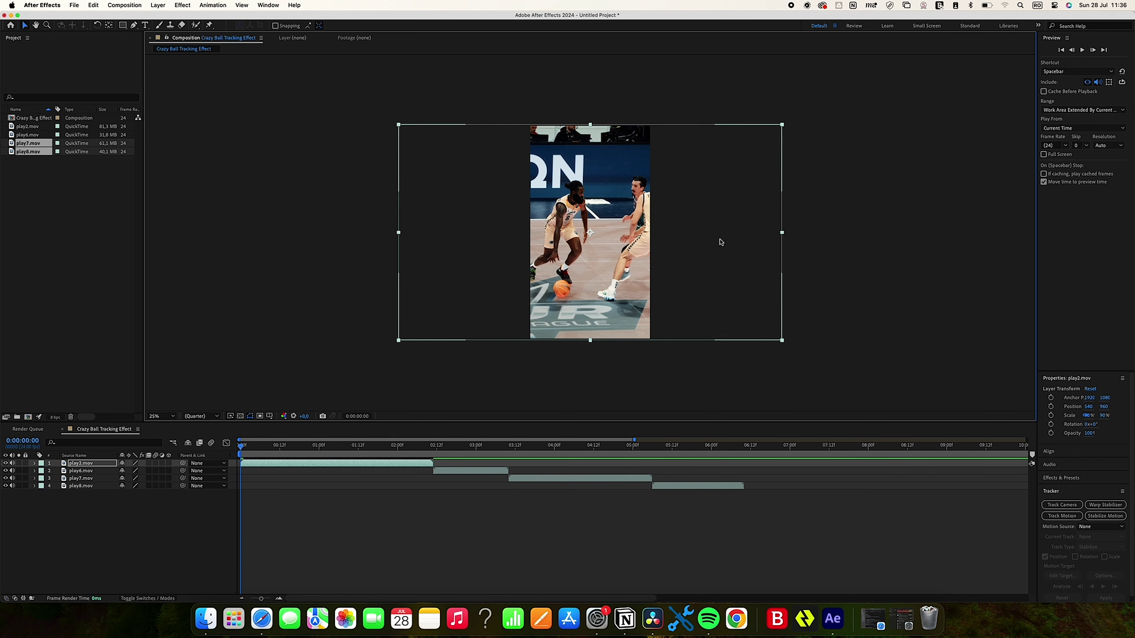
drag(670, 290, 700, 290)
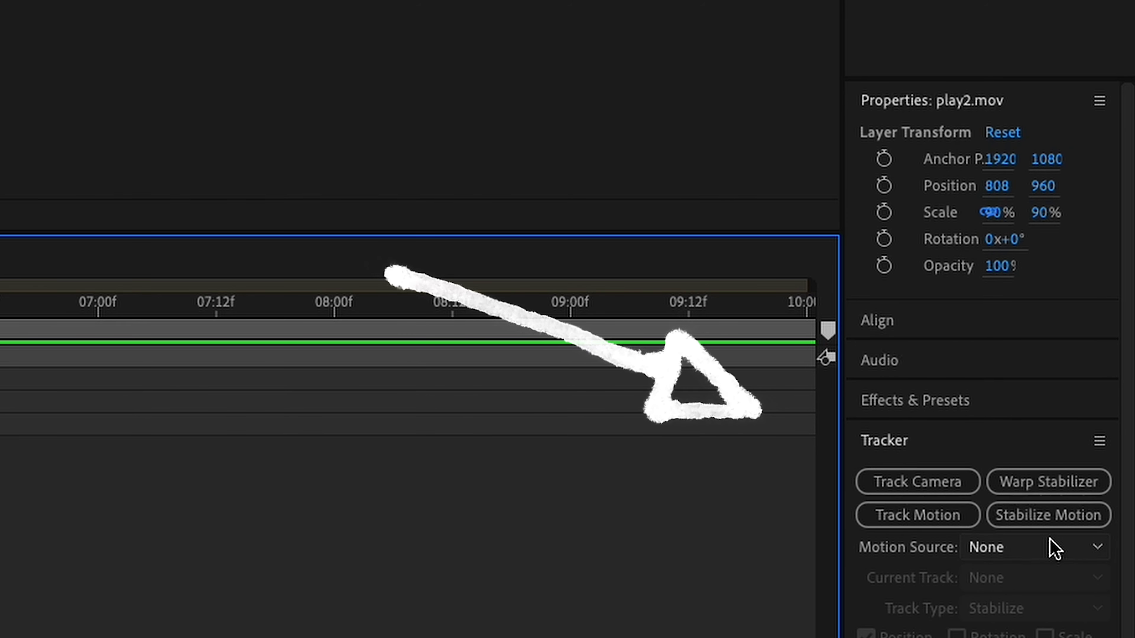
Add a Stabilize Motion tracker to play2.mov and bring up the Tracker panel.
click(1064, 517)
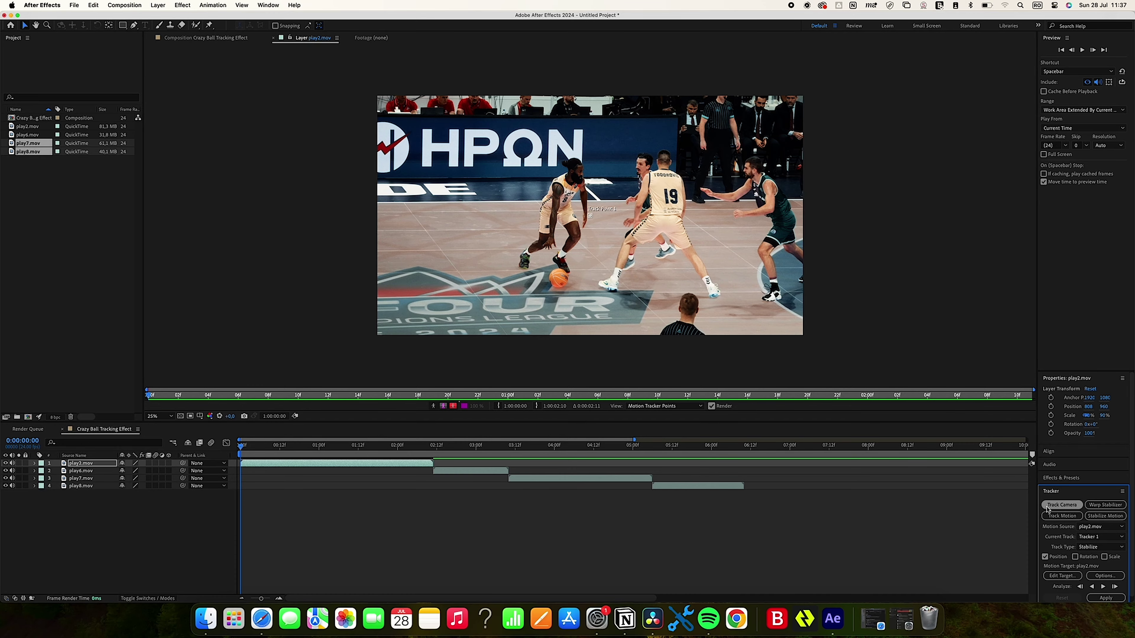
click(268, 6)
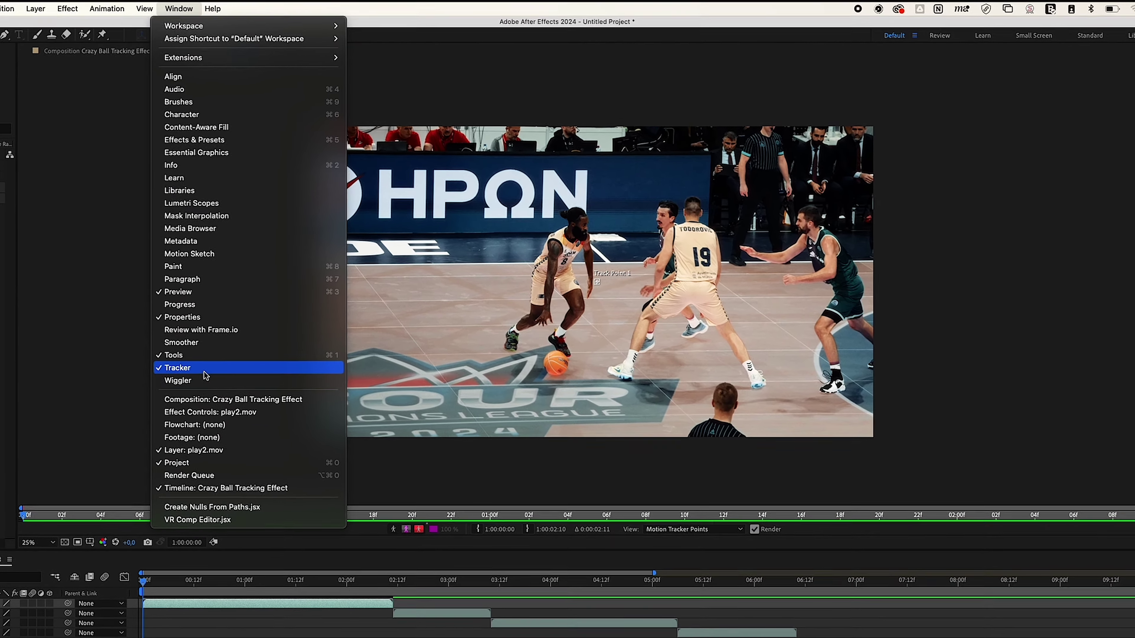
click(206, 368)
scroll(632, 302, up, 6)
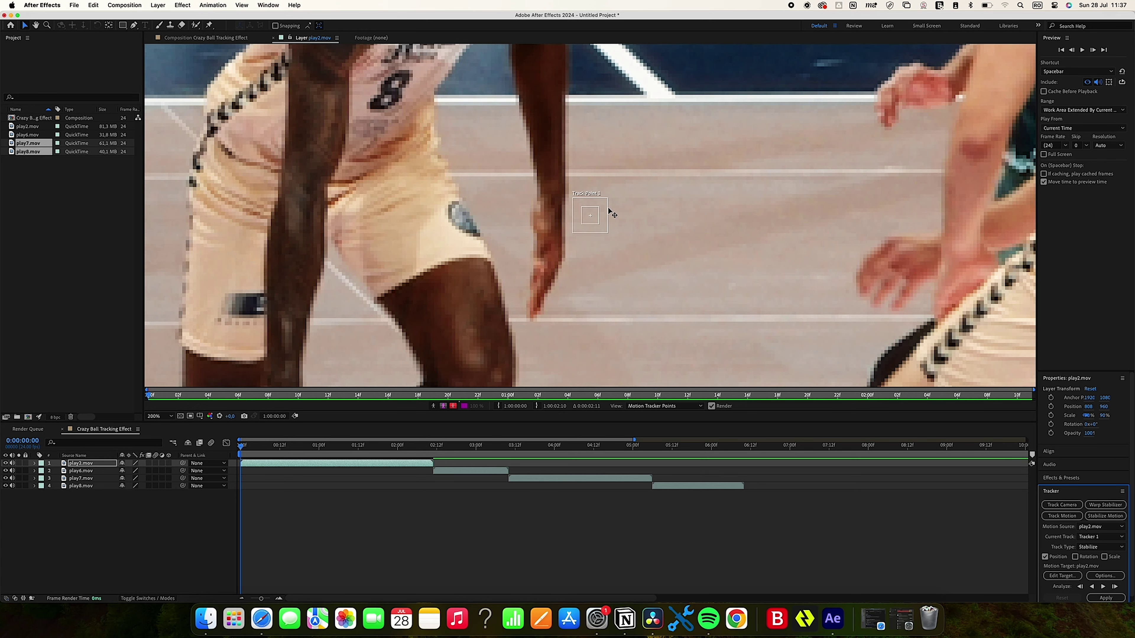
scroll(540, 230, down, 2)
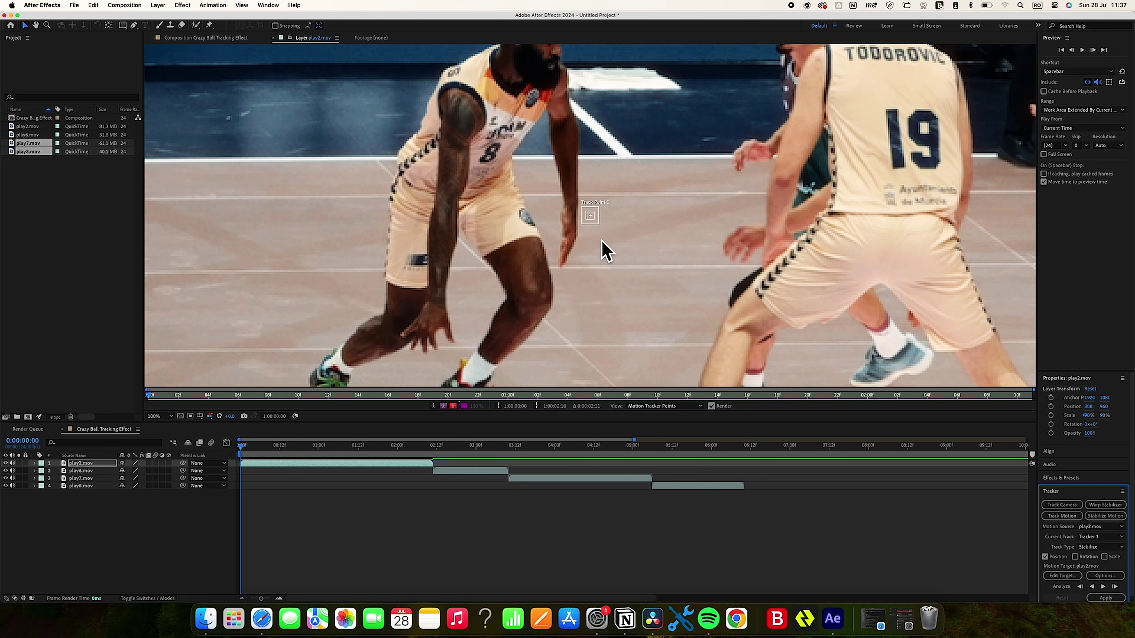
Place Track Point 1 on the basketball and enlarge its search region around the ball.
drag(599, 225, 664, 283)
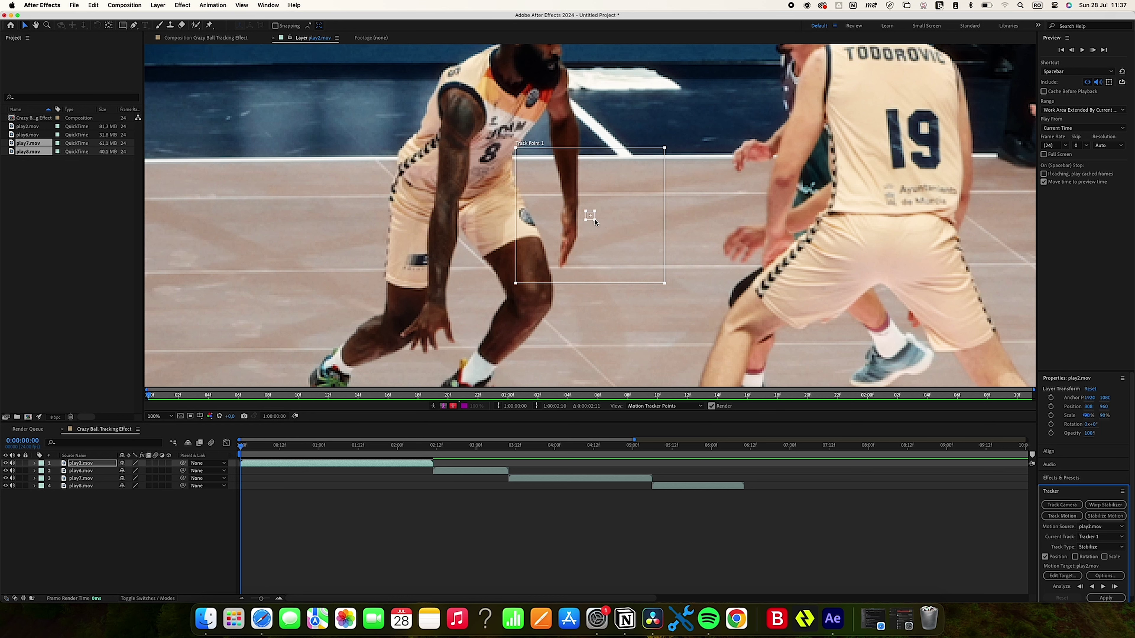
drag(600, 223, 520, 296)
scroll(519, 296, up, 4)
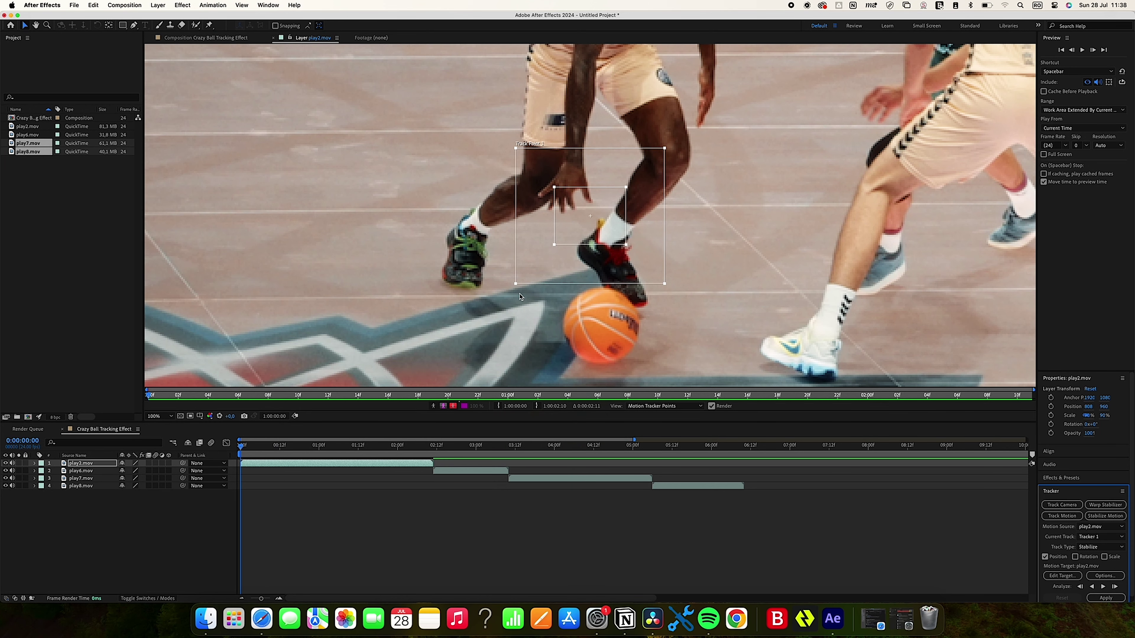
drag(591, 245, 618, 293)
scroll(630, 294, down, 2)
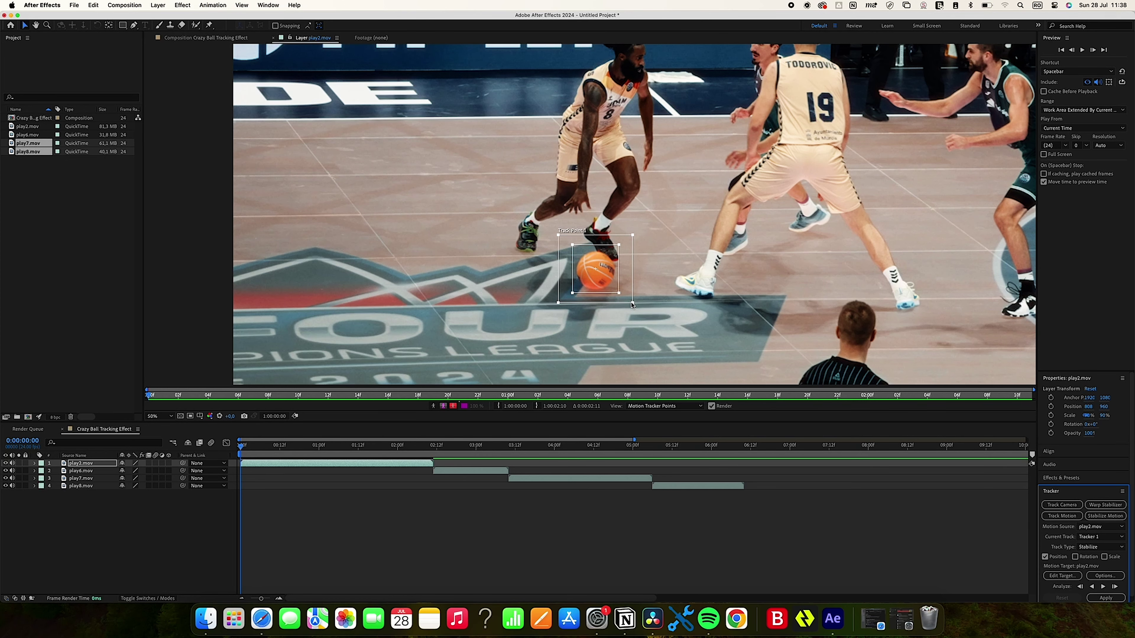
drag(632, 304, 603, 287)
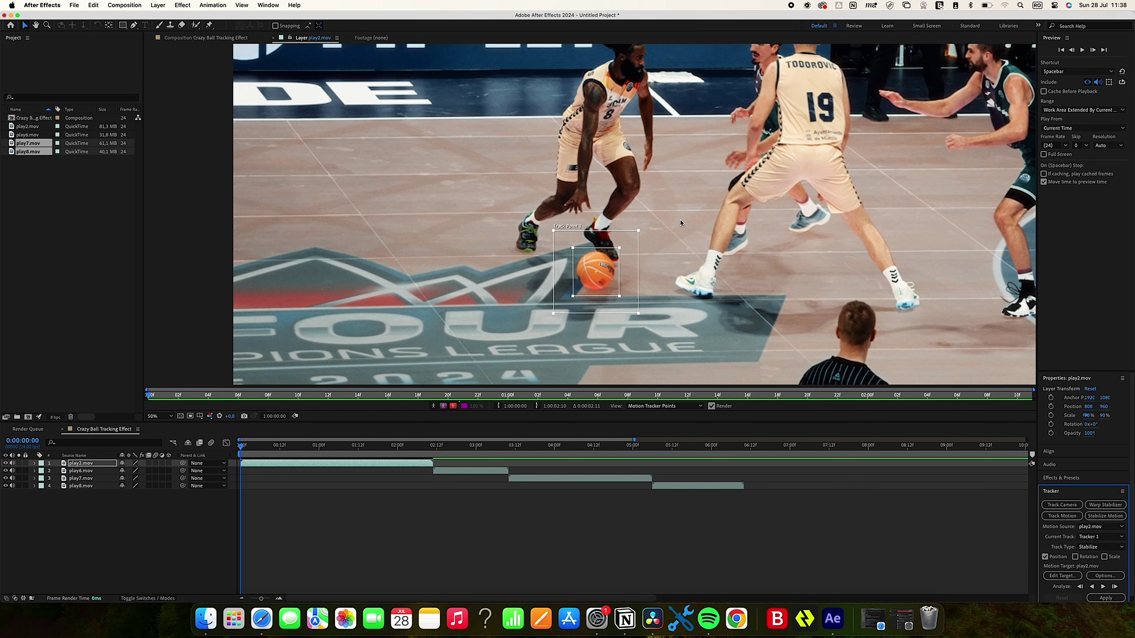